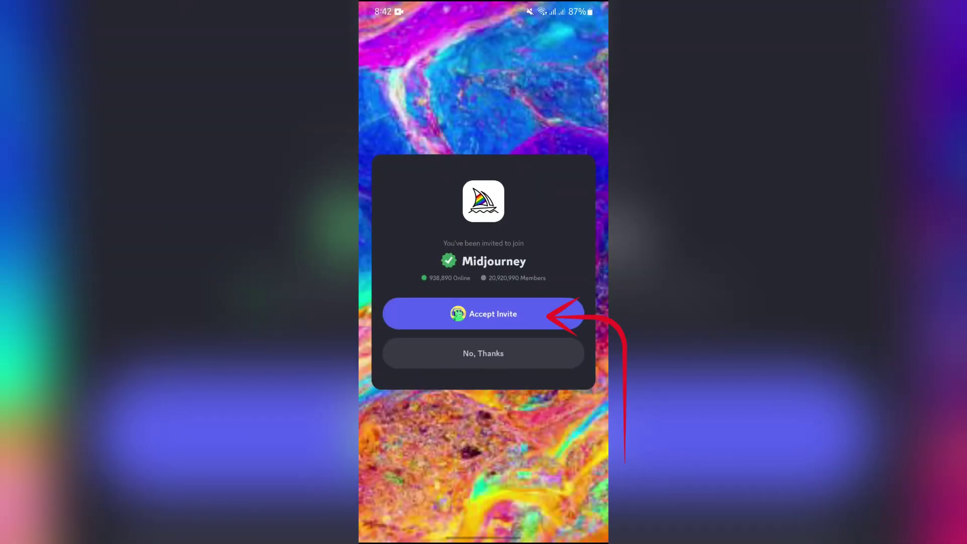
Accept the Midjourney server invite from the Chrome invite page.
{"action": "left_click", "coordinate": [483, 314]}
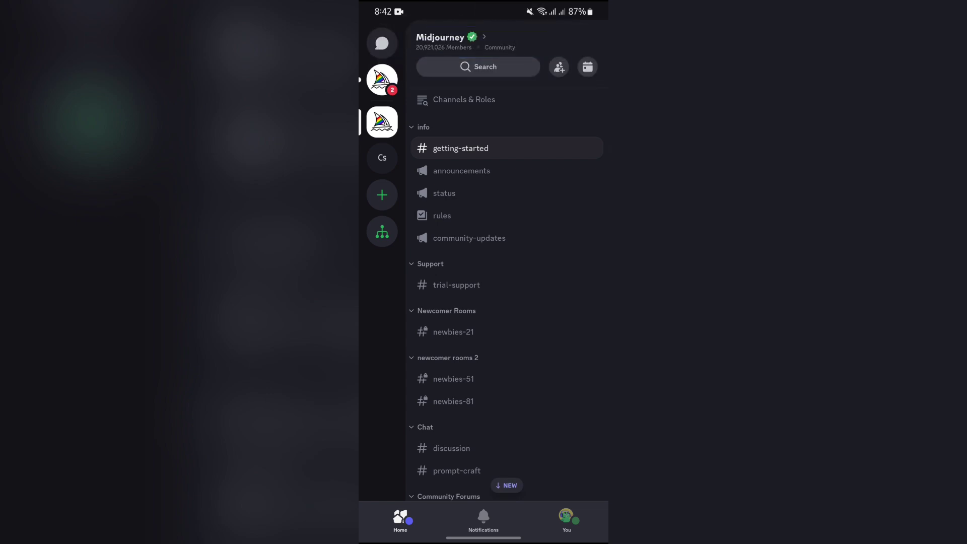
{"action": "scroll", "coordinate": [506, 303], "scroll_direction": "down", "scroll_amount": 8}
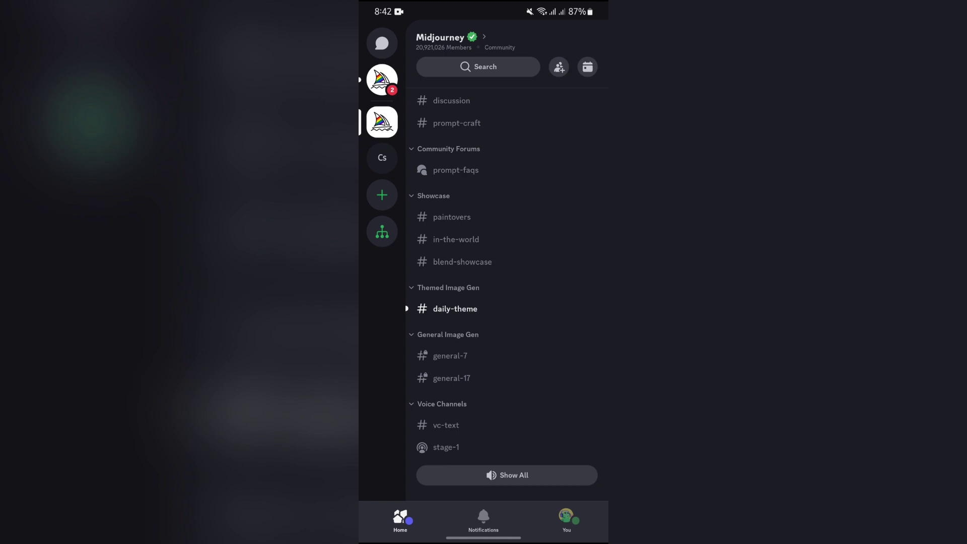
Leave Discord for the phone's home screen after browsing Midjourney's channels.
{"action": "key", "text": "Home"}
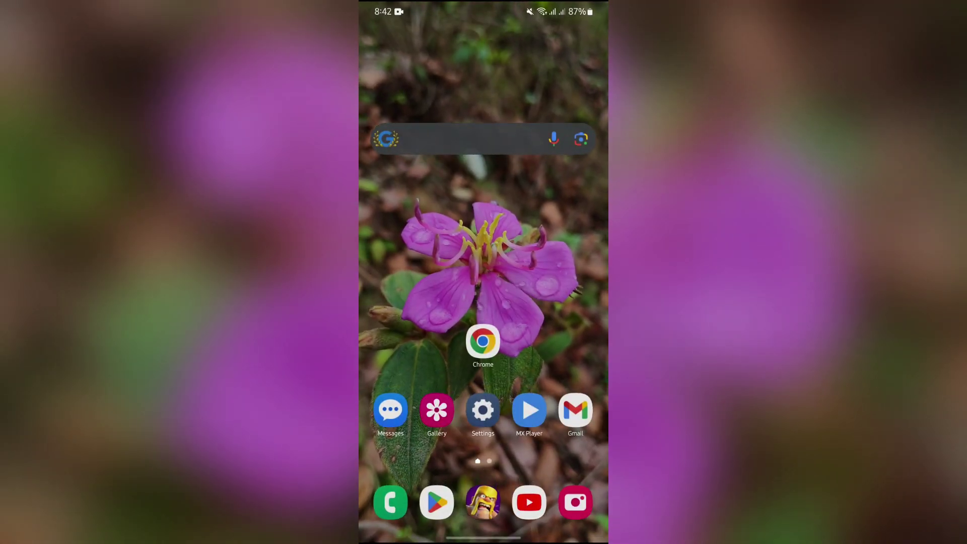